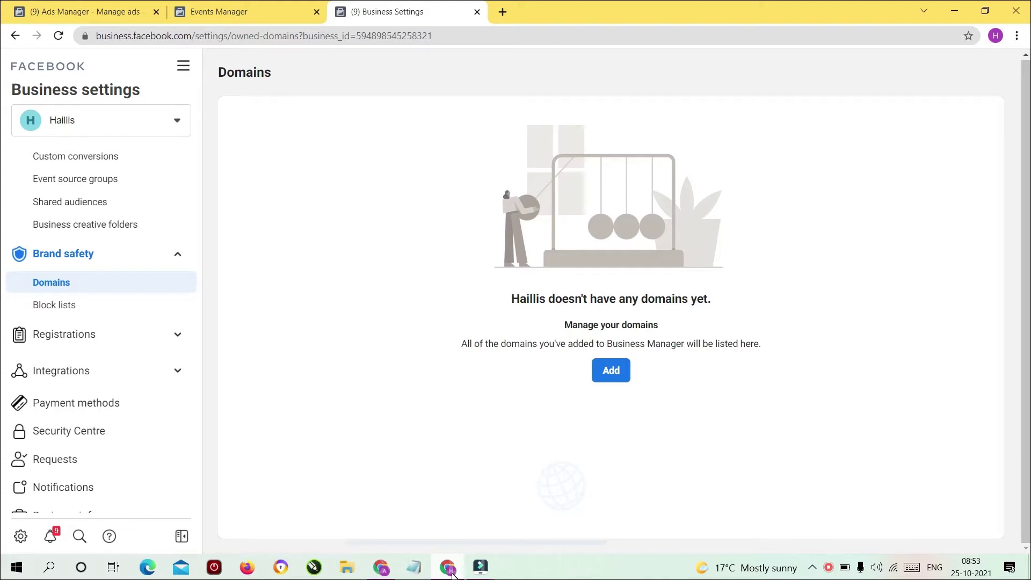
# Step: Add the domain comfitools.com to the business under Brand safety's Domains
pyautogui.scroll(7, 82, 216)
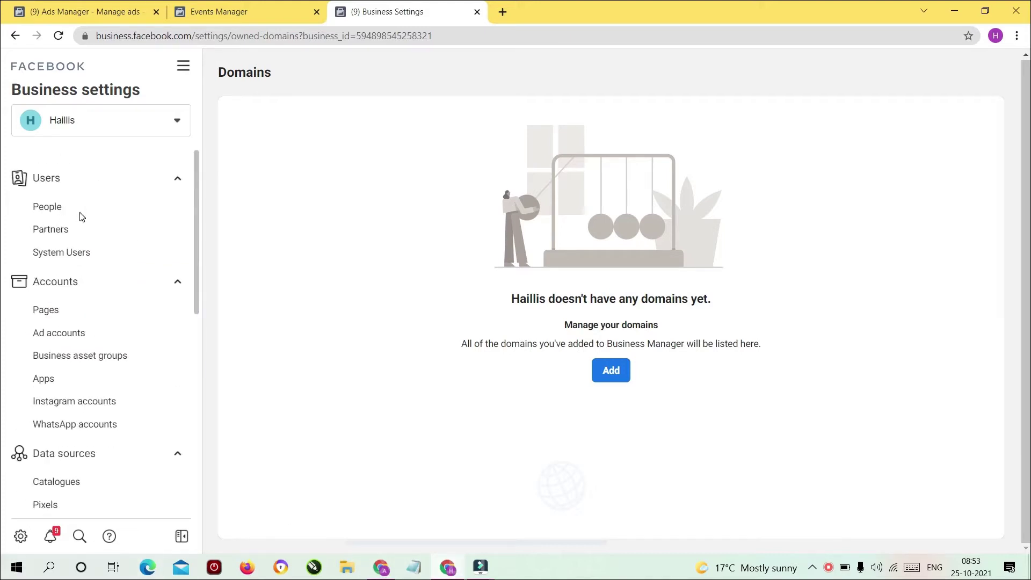
pyautogui.scroll(-5, 82, 310)
pyautogui.scroll(-1, 82, 310)
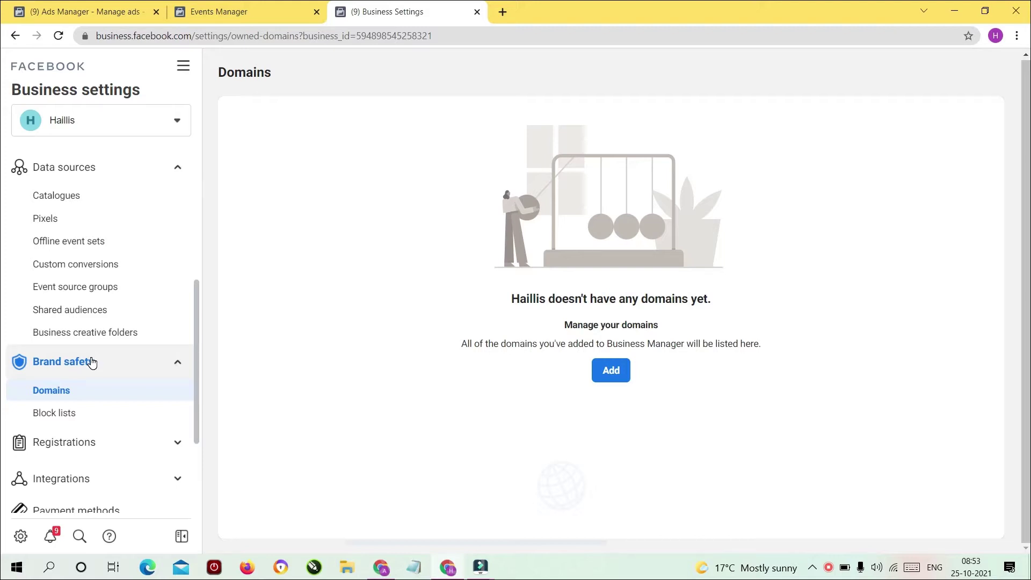
pyautogui.click(92, 387)
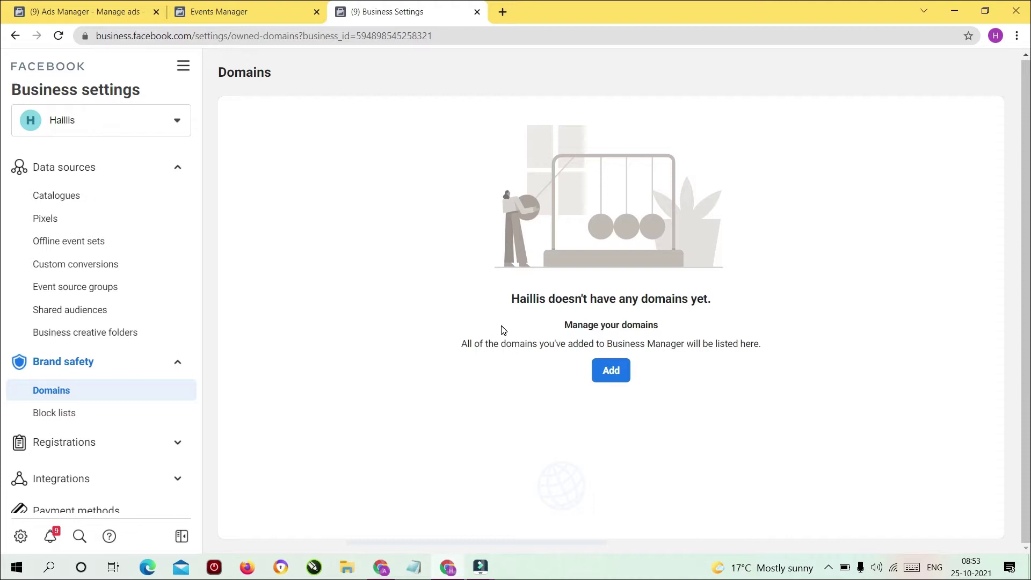
pyautogui.click(614, 372)
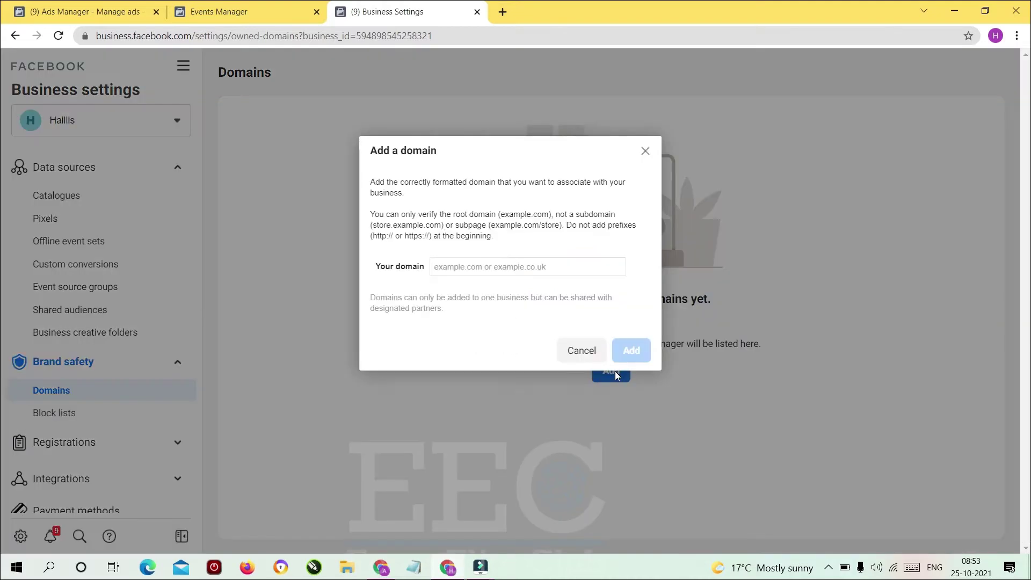
pyautogui.click(535, 268)
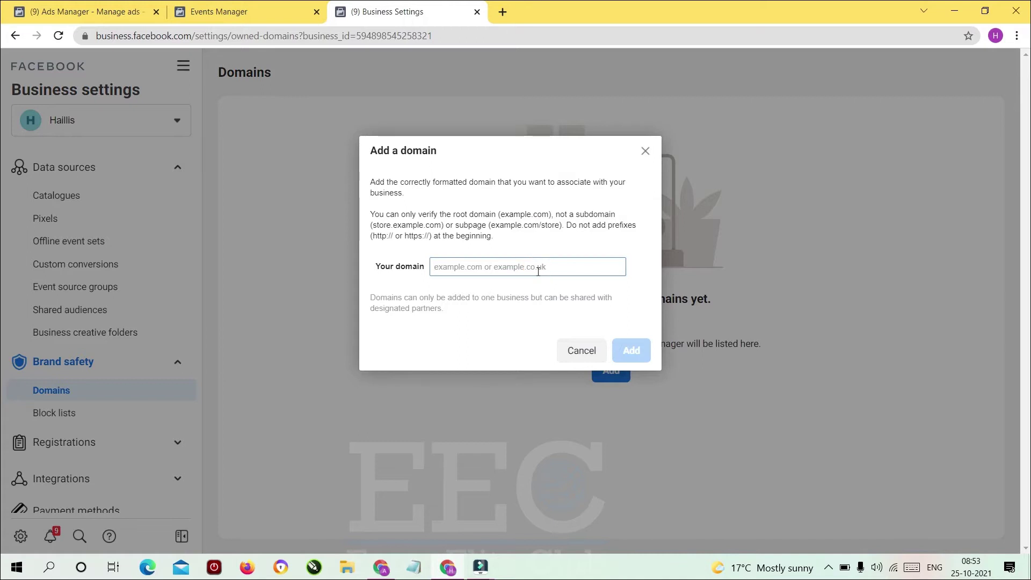
pyautogui.write('comfit')
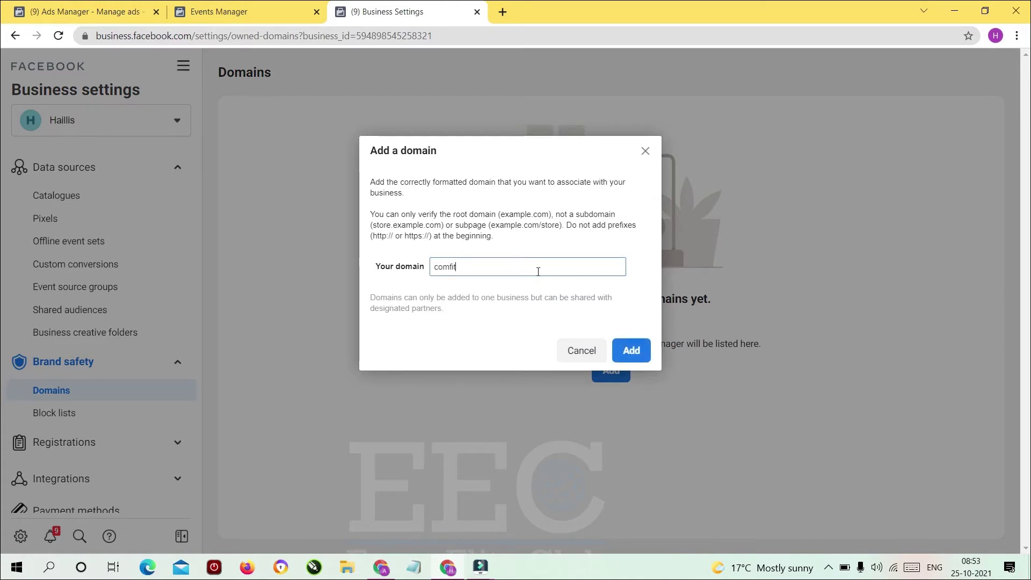
pyautogui.write('ools.com')
pyautogui.click(631, 352)
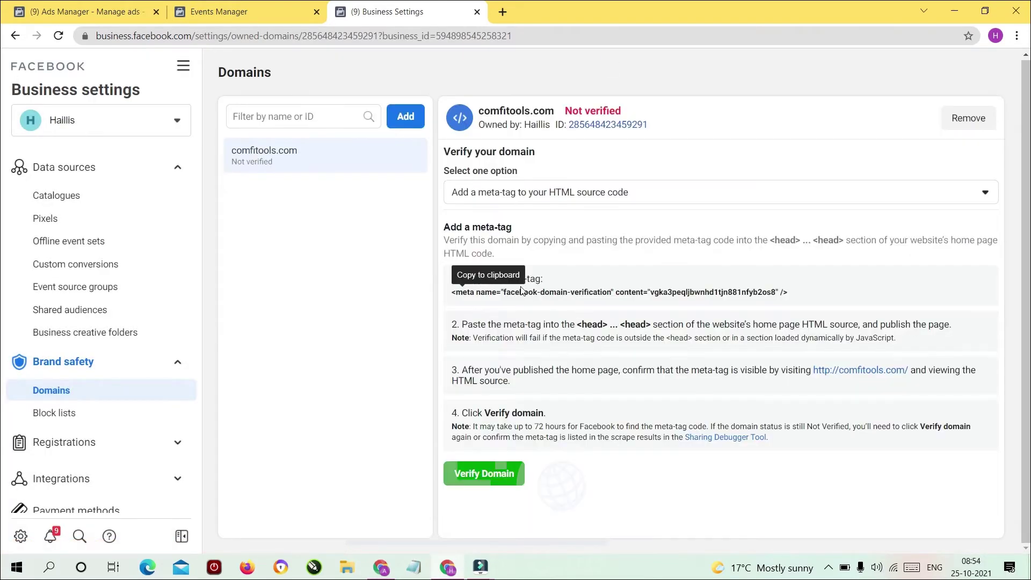
# Step: Choose verification by updating the DNS TXT record with the domain registrar, and copy the provided TXT record value
pyautogui.click(597, 189)
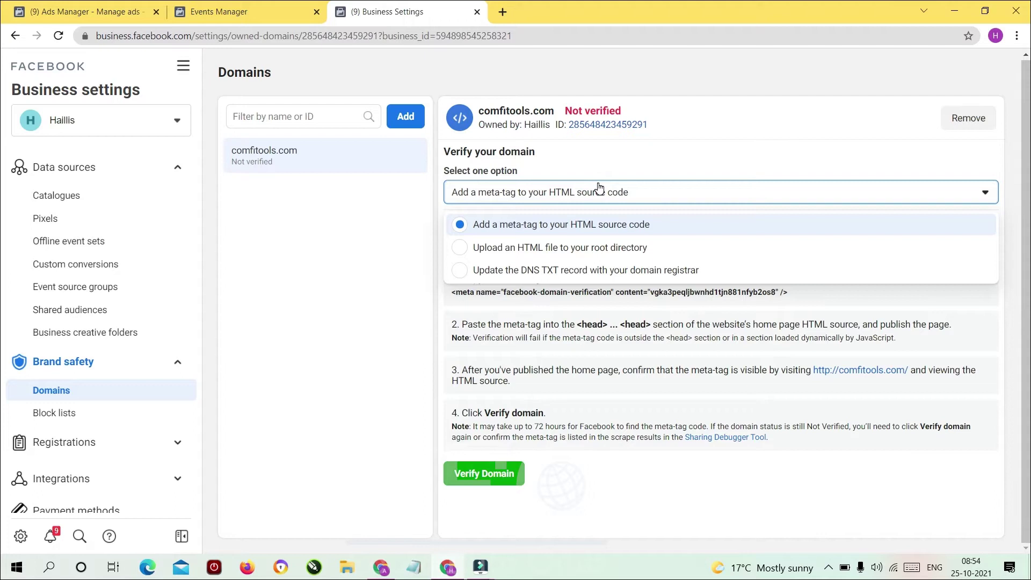
pyautogui.click(734, 273)
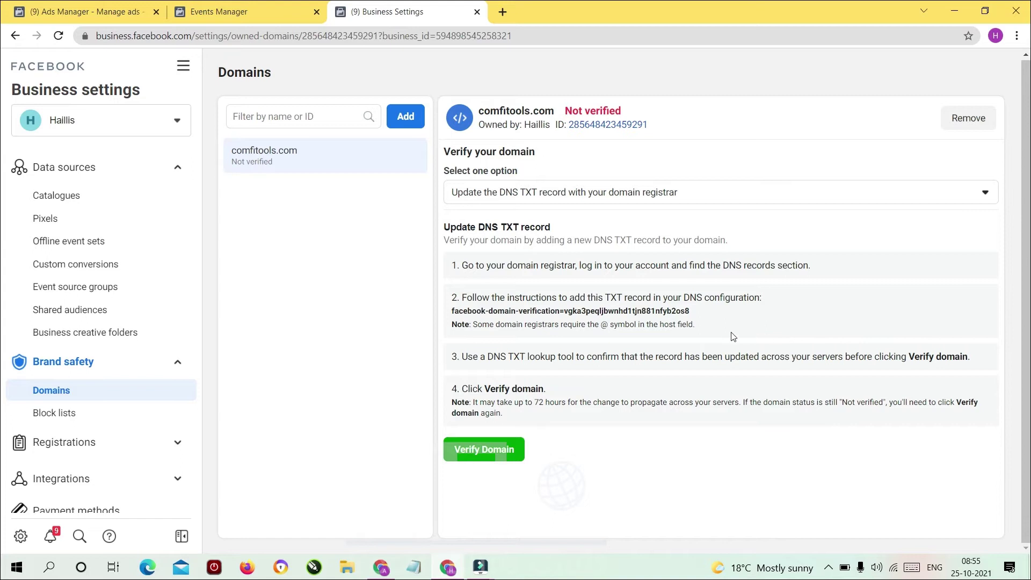
pyautogui.click(639, 312)
pyautogui.click(628, 312)
# Step: Switch to Namecheap and open the Advanced DNS settings of comfitools.com from the account dashboard
pyautogui.click(383, 570)
pyautogui.scroll(5, 390, 317)
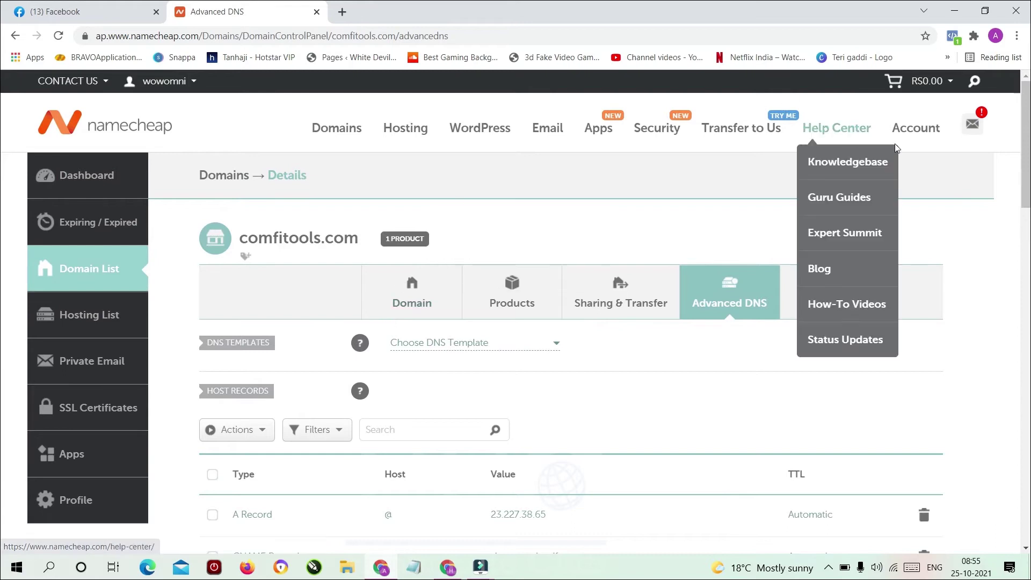
pyautogui.click(924, 161)
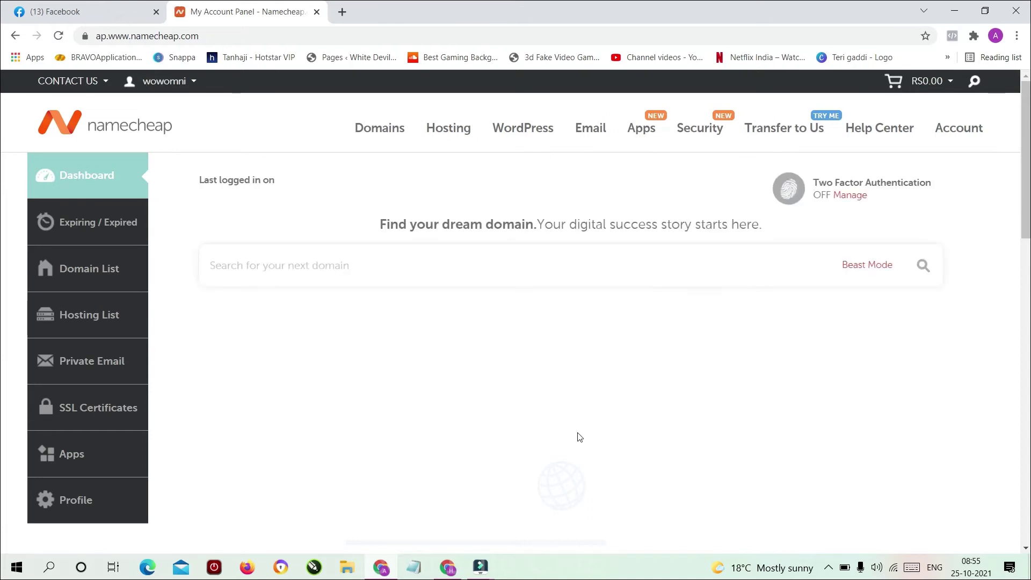
pyautogui.scroll(-2, 586, 425)
pyautogui.scroll(-5, 586, 426)
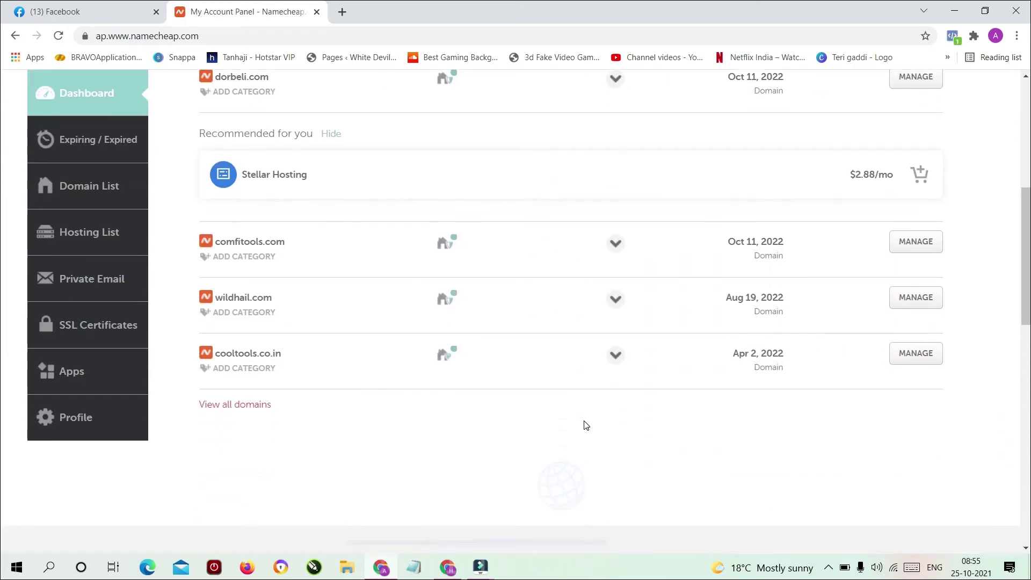
pyautogui.click(907, 255)
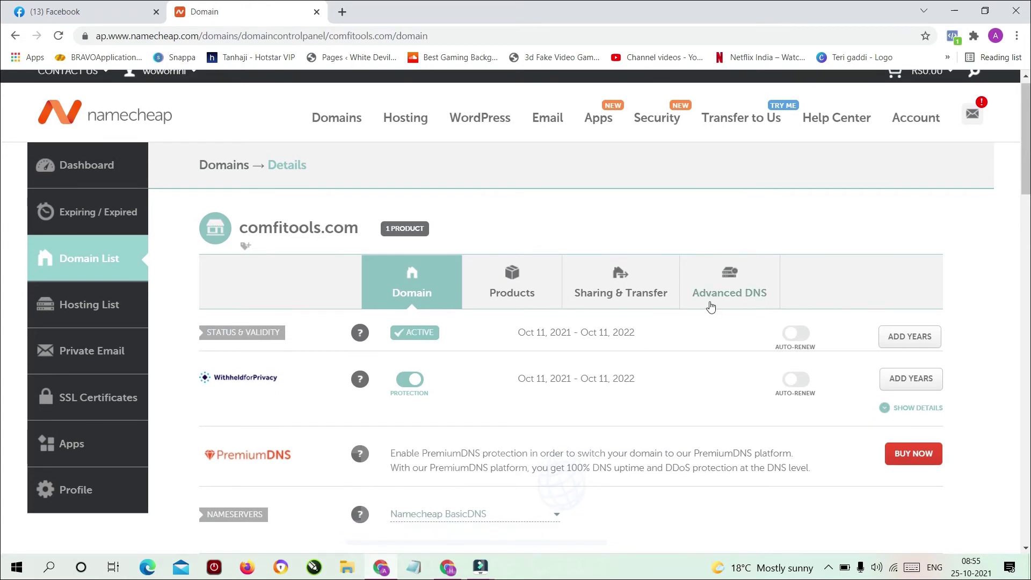
pyautogui.click(713, 303)
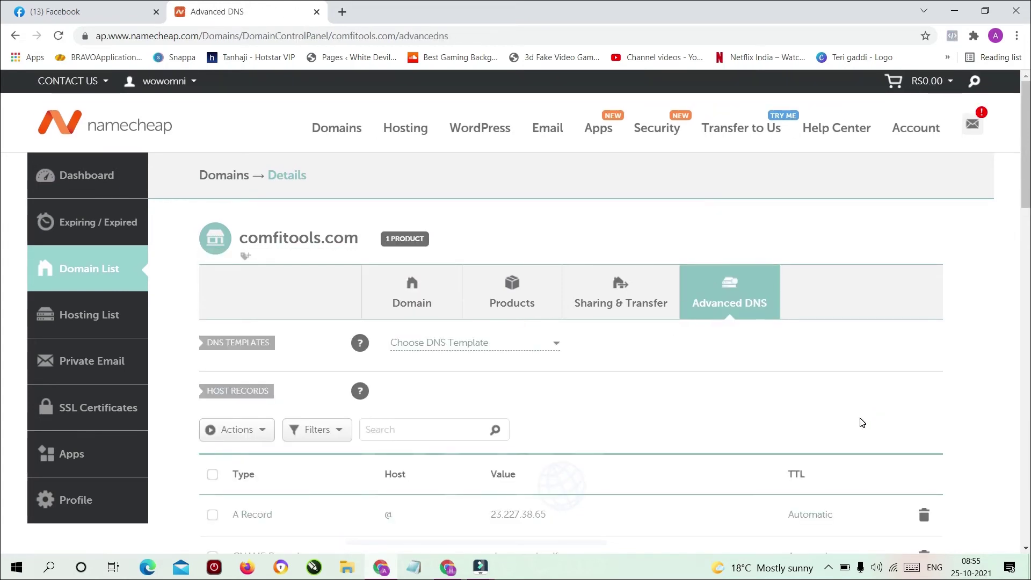
# Step: Add and save a TXT Record host record with host @ and the copied Facebook domain verification token as its value
pyautogui.scroll(-3, 861, 421)
pyautogui.click(279, 409)
pyautogui.scroll(-2, 299, 382)
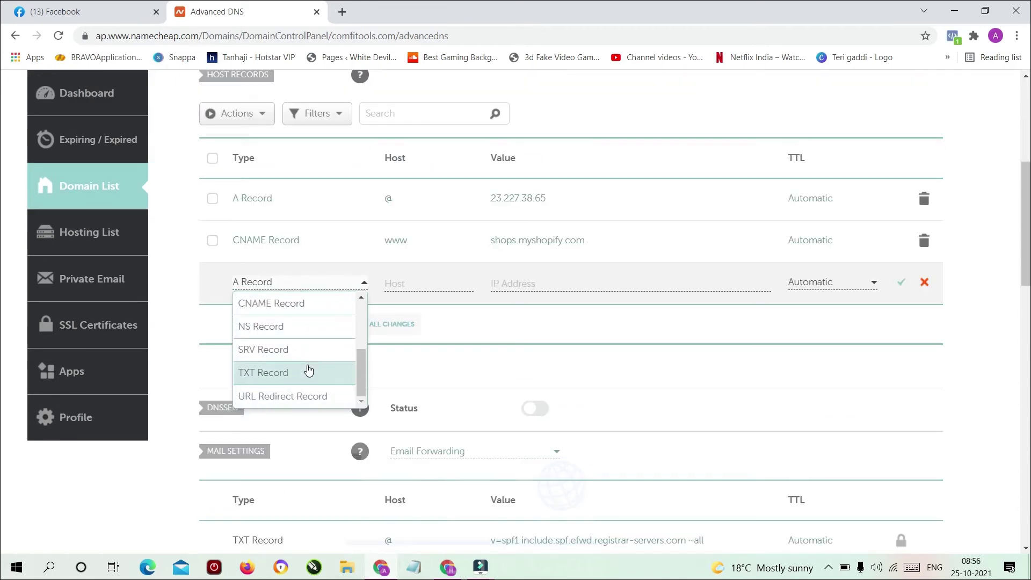
pyautogui.click(306, 370)
pyautogui.click(398, 280)
pyautogui.write('@')
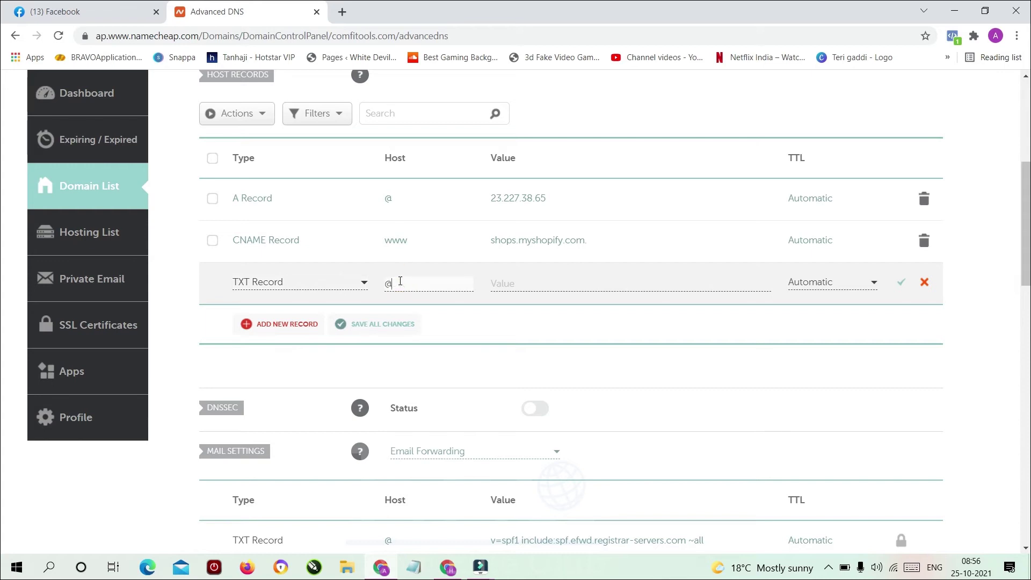
pyautogui.click(530, 285)
pyautogui.hotkey('ctrl', 'v')
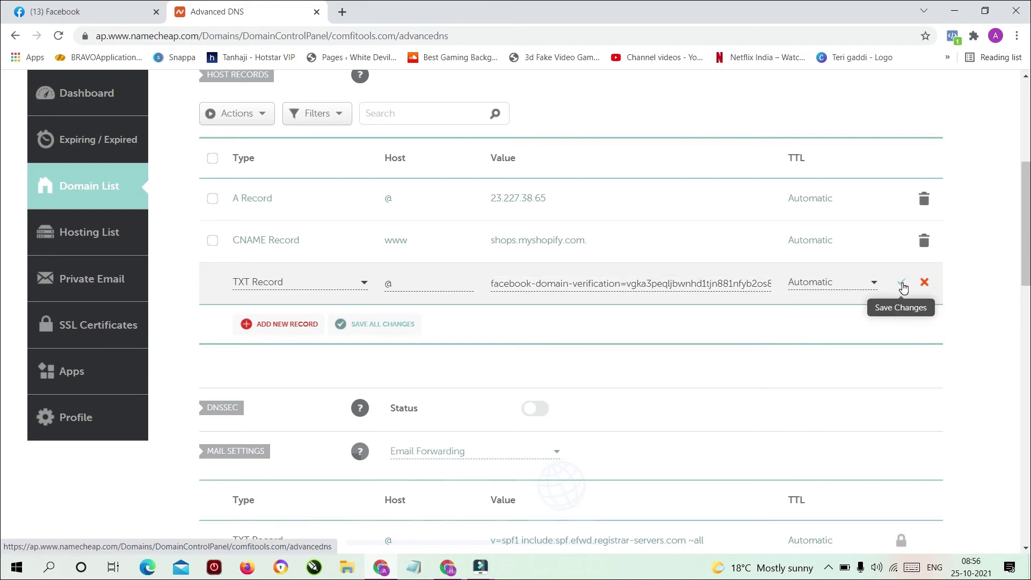
pyautogui.click(903, 285)
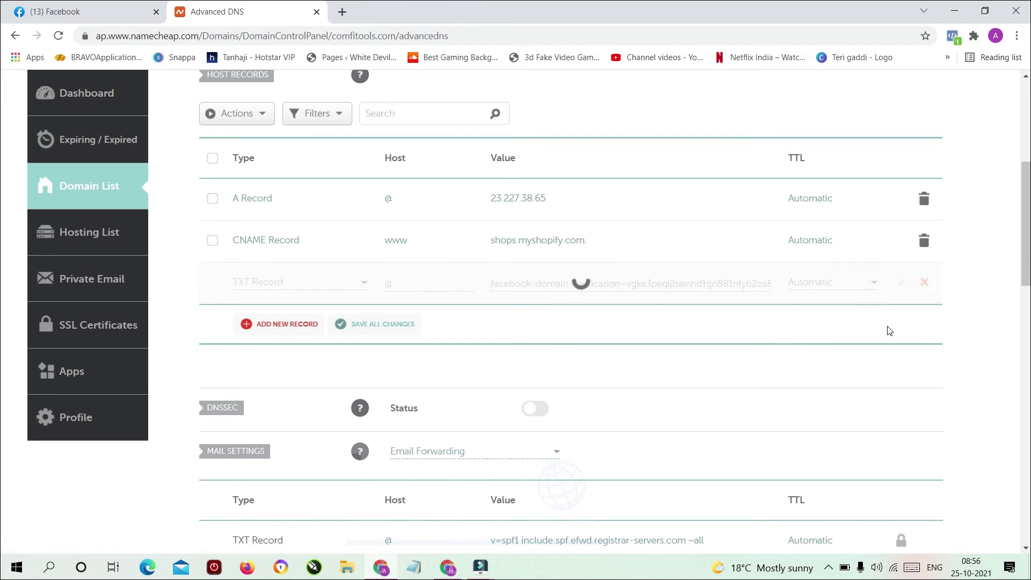
pyautogui.scroll(-2, 512, 396)
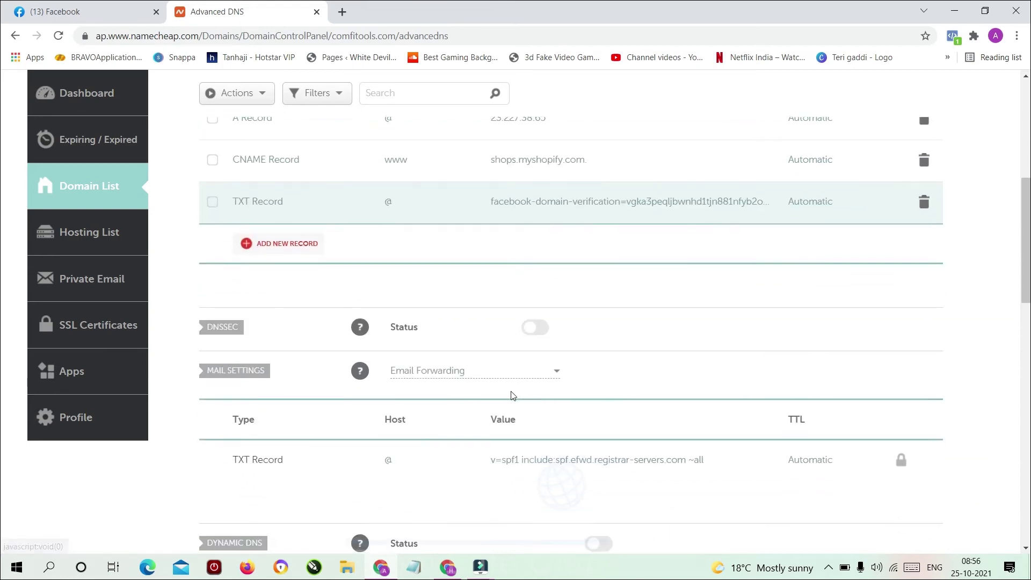
# Step: Switch back to Facebook Business Settings and request verification of the comfitools.com domain
pyautogui.click(447, 567)
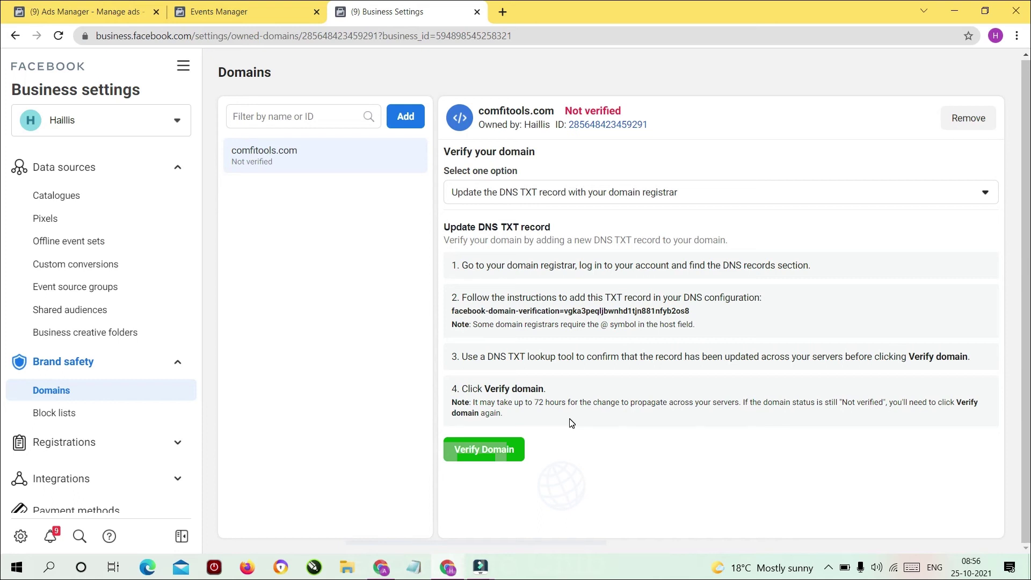
pyautogui.click(489, 452)
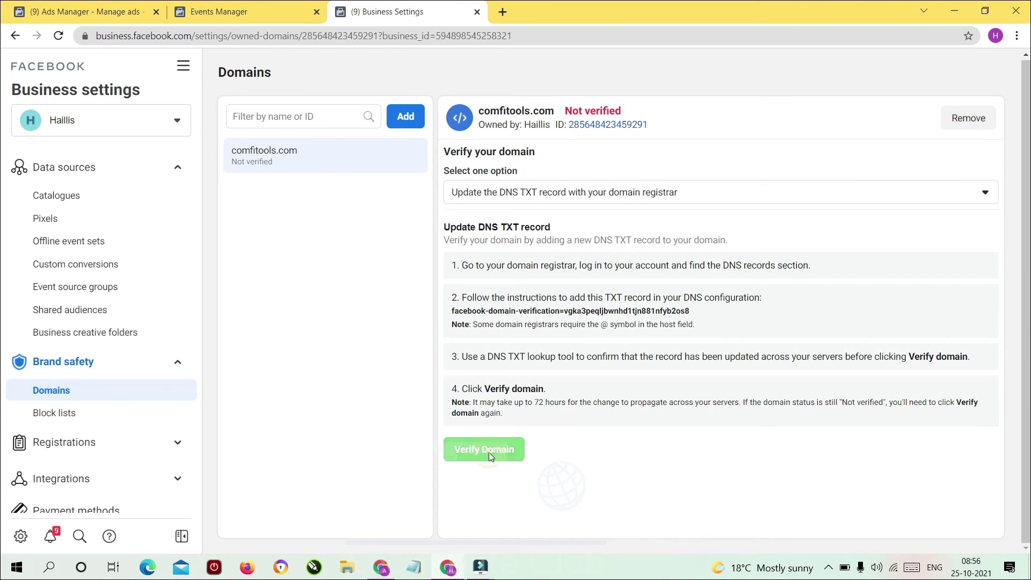